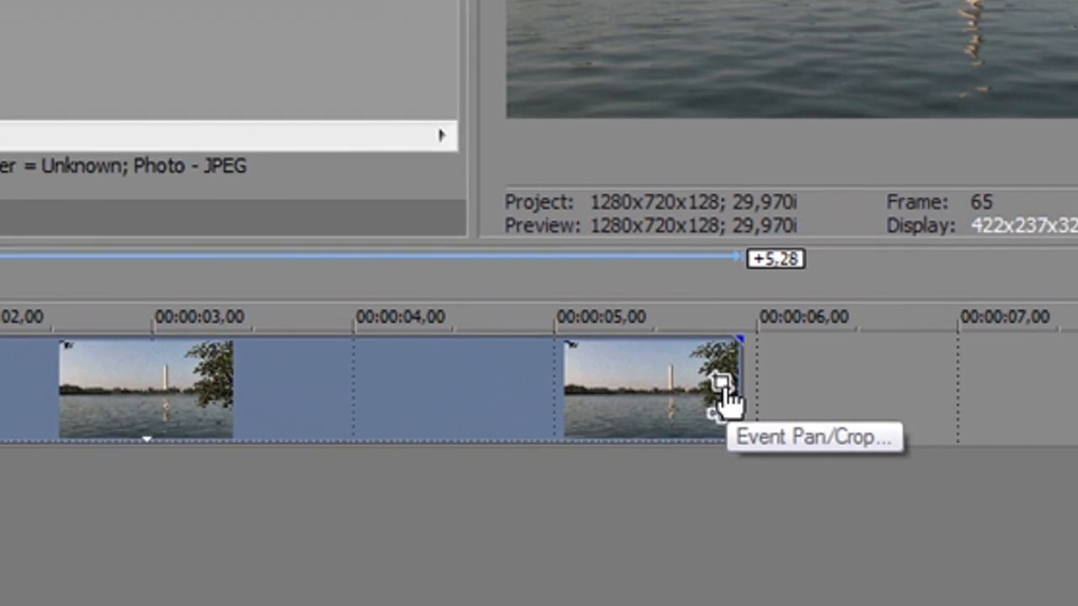
- Open Event Pan/Crop for the washingtonmonument clip, then narrow and reposition its window so the video preview stays uncovered
left_click(716, 360)
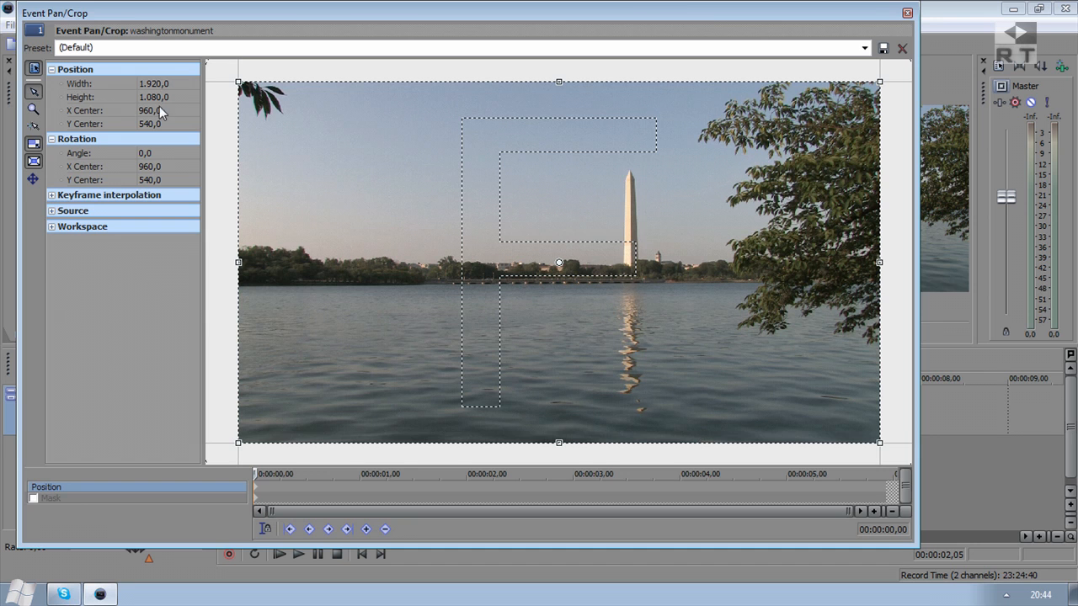
left_click_drag(703, 12, 743, 22)
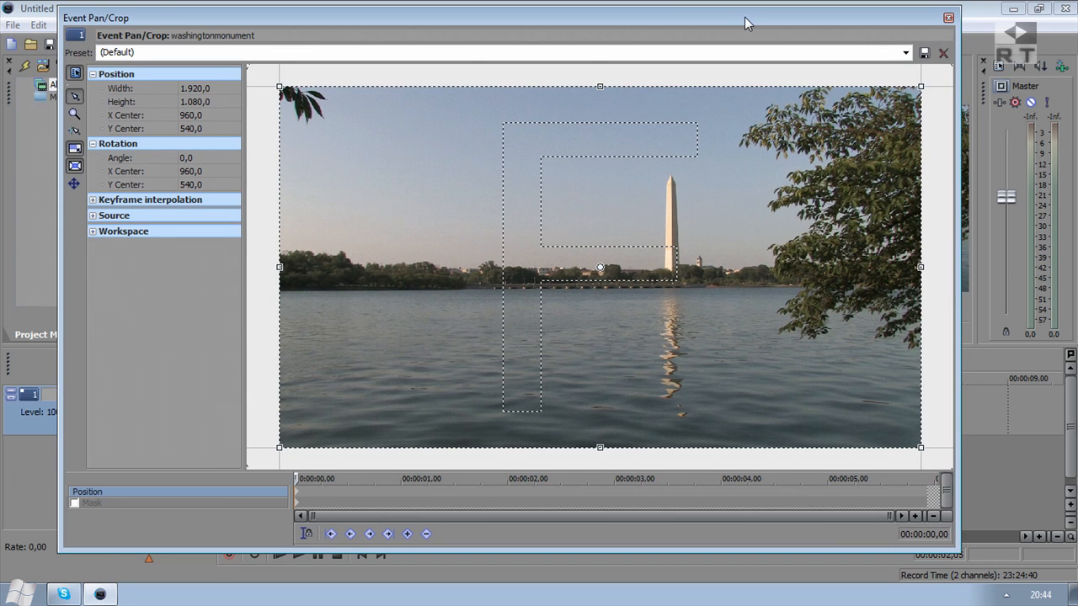
left_click_drag(958, 83, 695, 84)
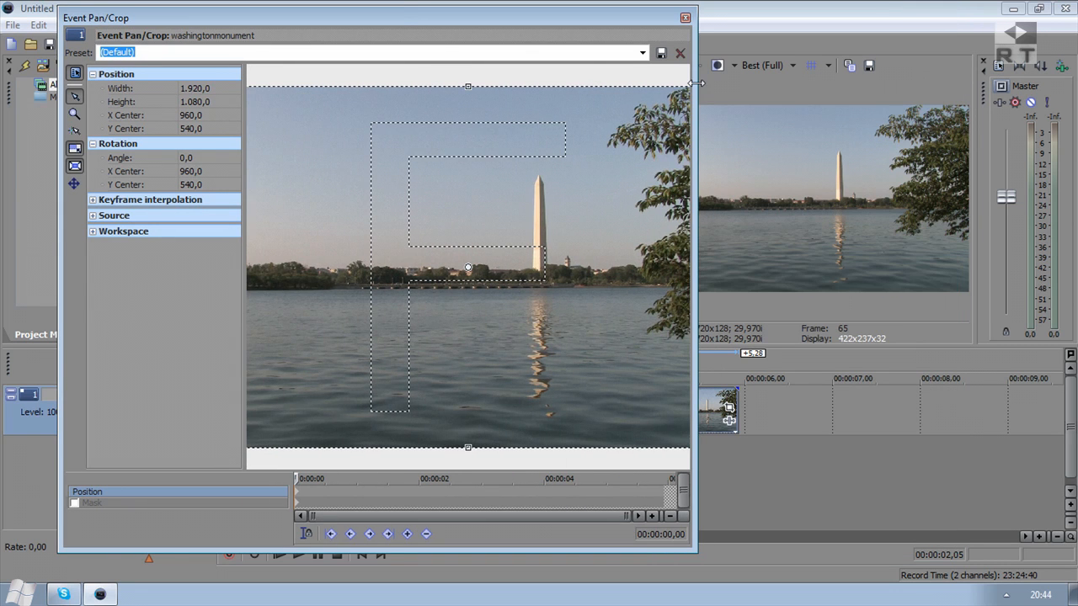
left_click_drag(401, 17, 330, 20)
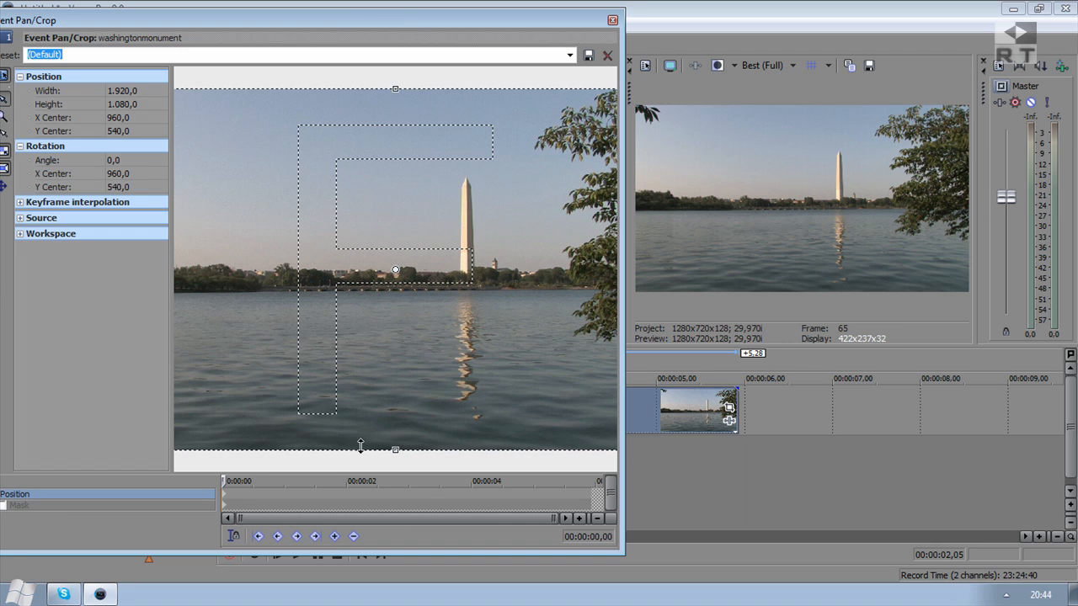
scroll(312, 299, "down", 2)
scroll(339, 292, "down", 1)
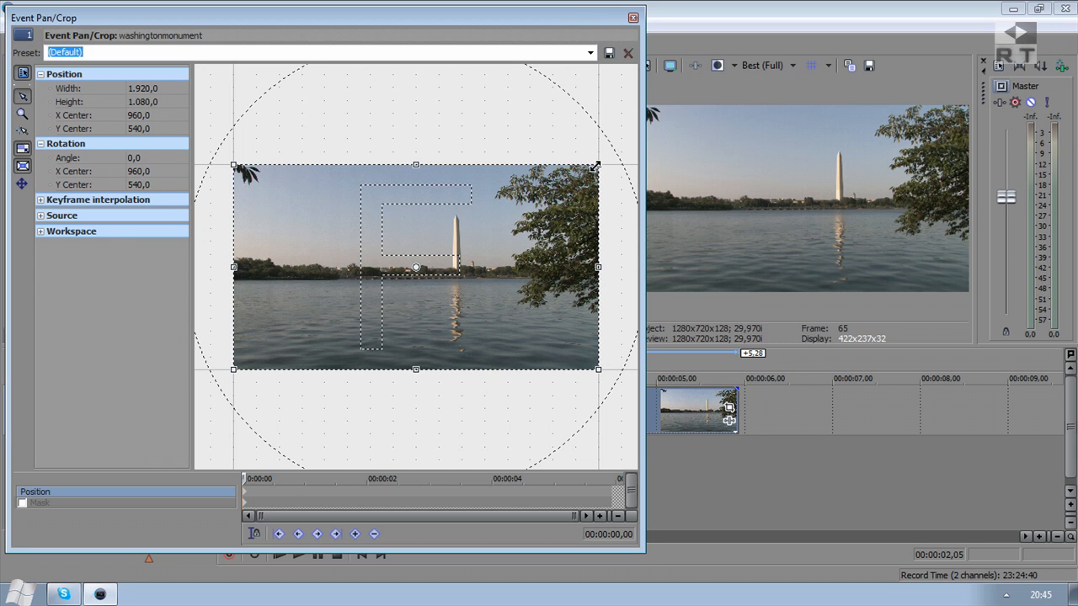
- Zoom tightly into the clip by shrinking the crop frame around its centre to about 296 × 166
left_click_drag(595, 167, 534, 204)
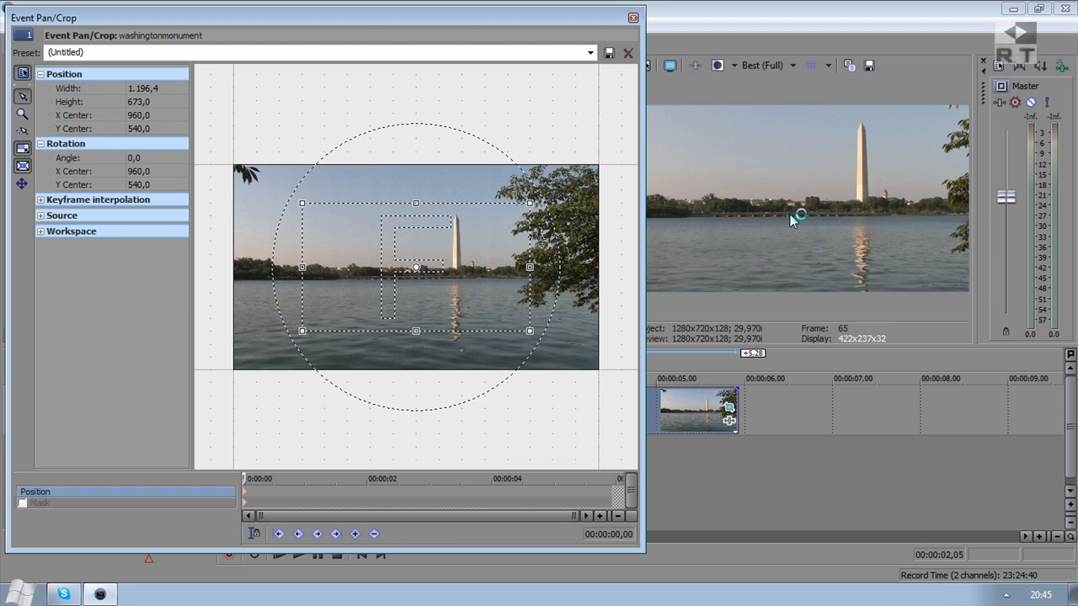
left_click_drag(530, 203, 446, 249)
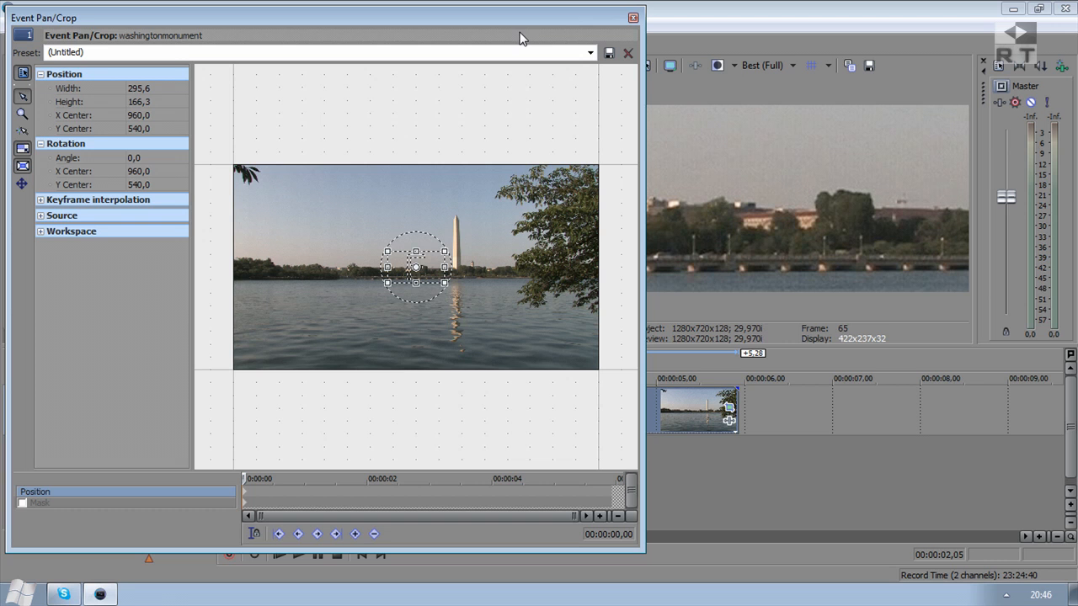
- Check the preview quality is Best (Full) and inspect the zoomed-in clip in full-screen preview
left_click_drag(525, 24, 437, 43)
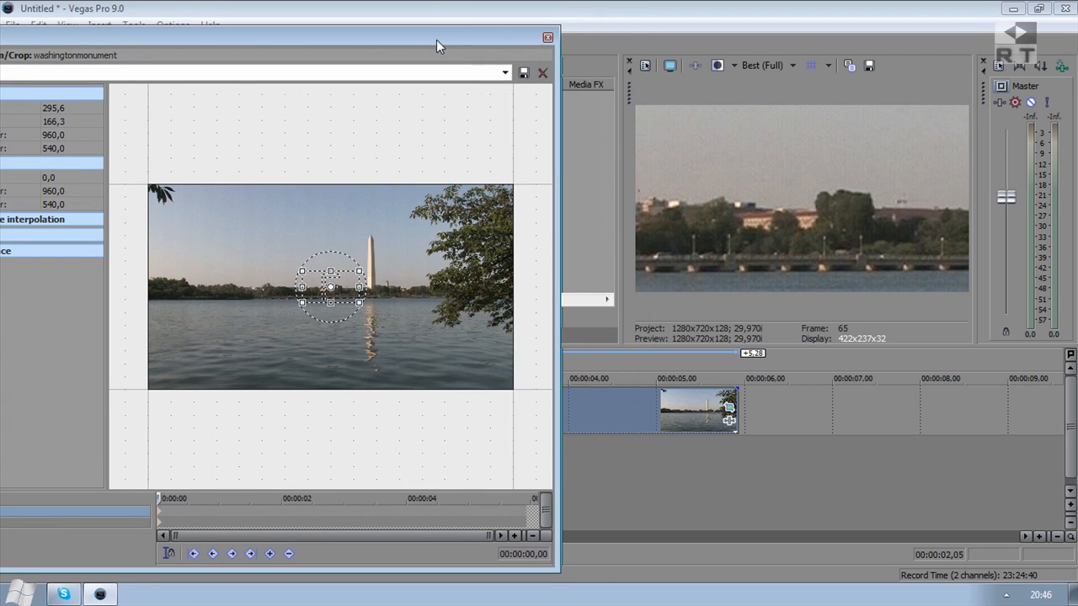
left_click(757, 64)
mouse_move(778, 132)
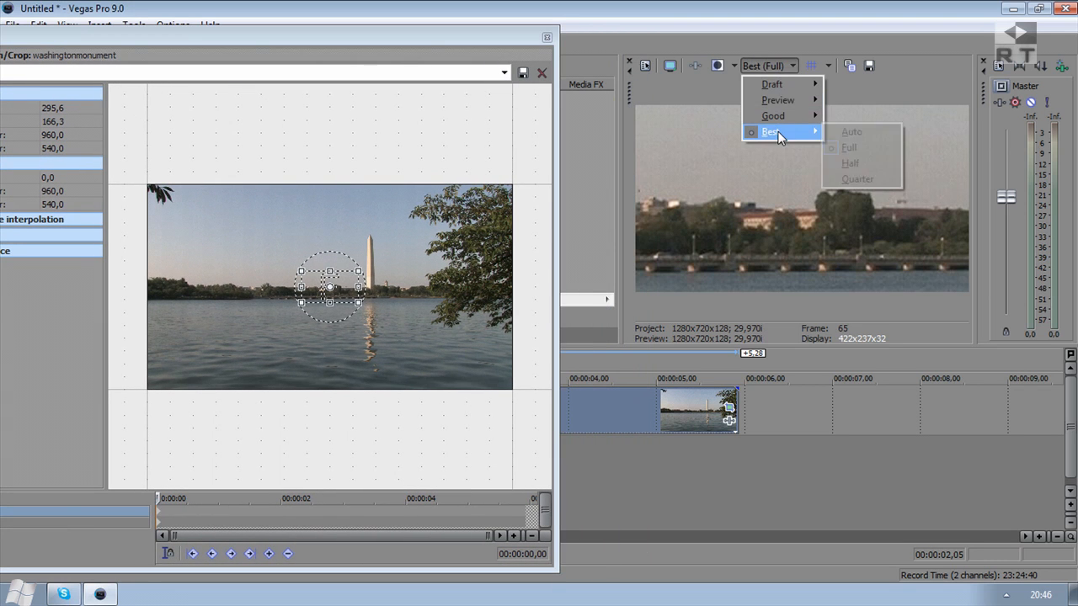
left_click(871, 147)
left_click(663, 66)
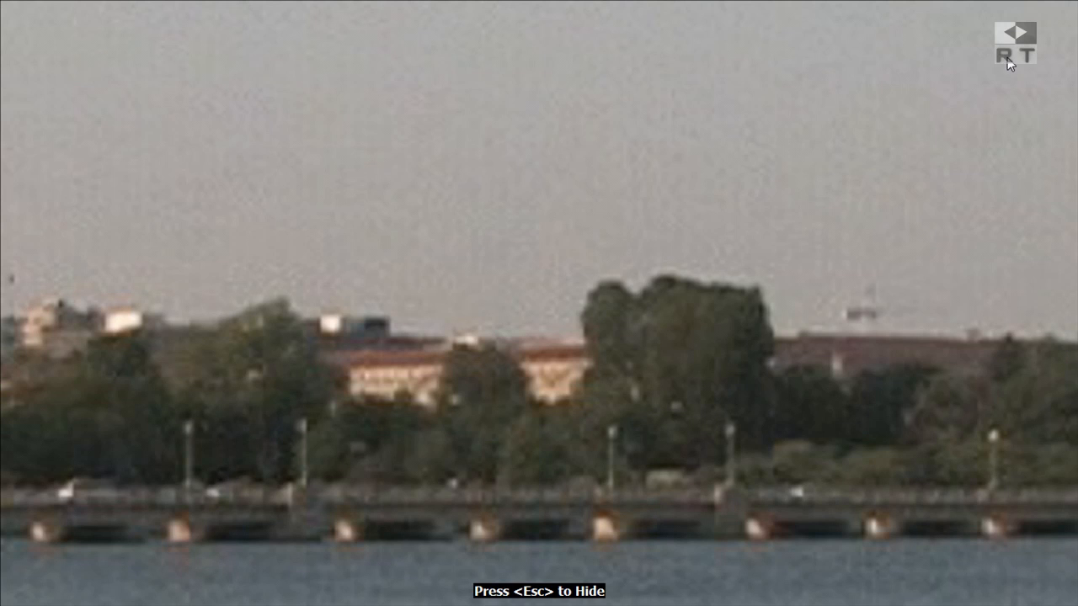
key("Escape")
- Reset the clip's crop frame with the (Default) preset
left_click_drag(452, 30, 557, 21)
left_click(609, 66)
left_click(573, 79)
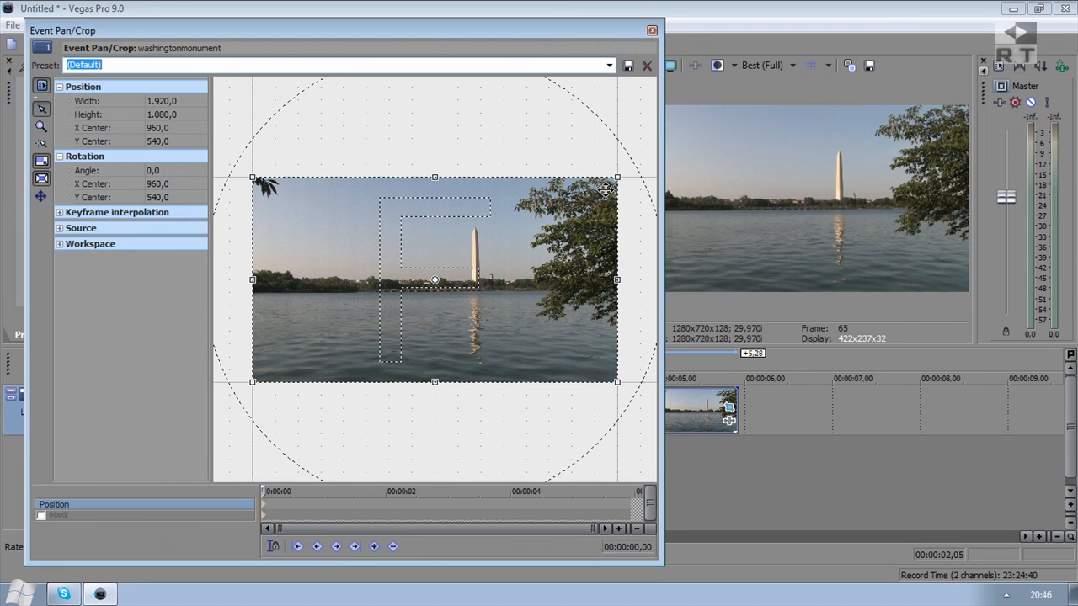
- Try the 1:1 Square aspect ratio preset on the clip and restore the (Default) framing
left_click(609, 66)
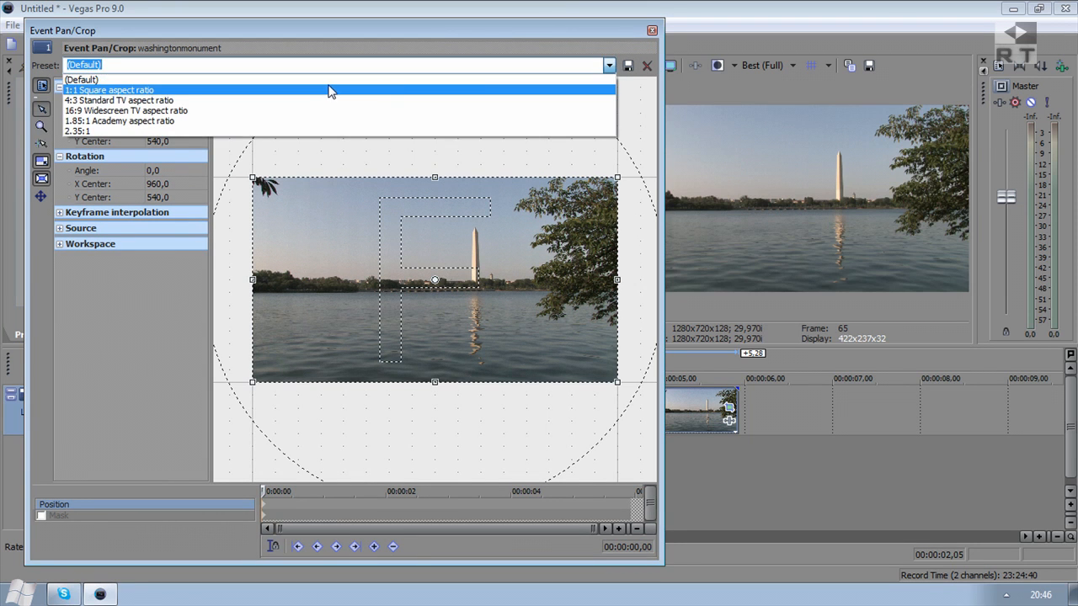
left_click(326, 85)
left_click(610, 66)
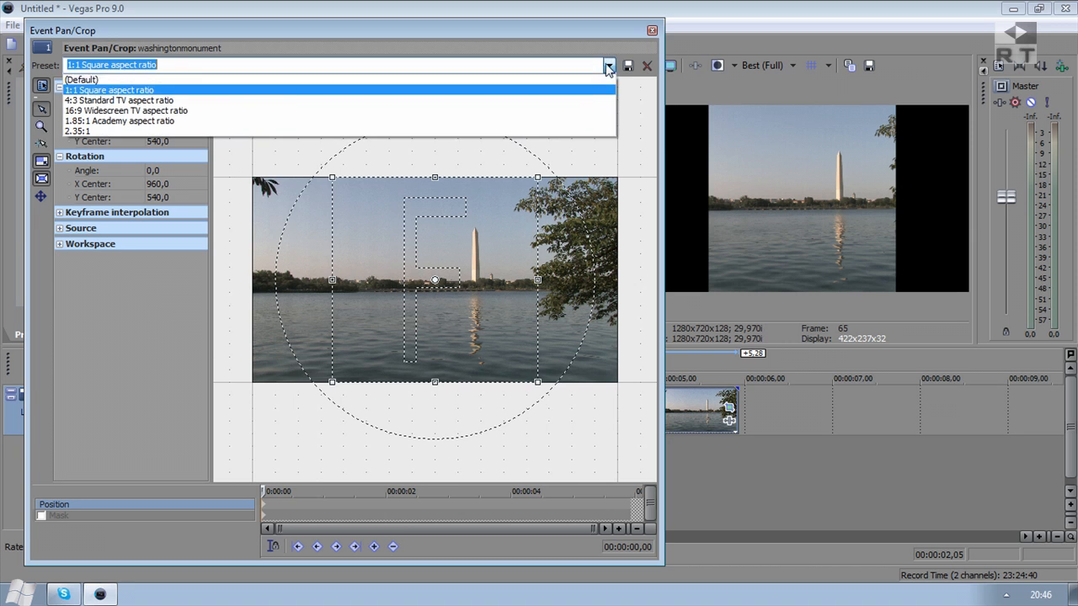
left_click(582, 80)
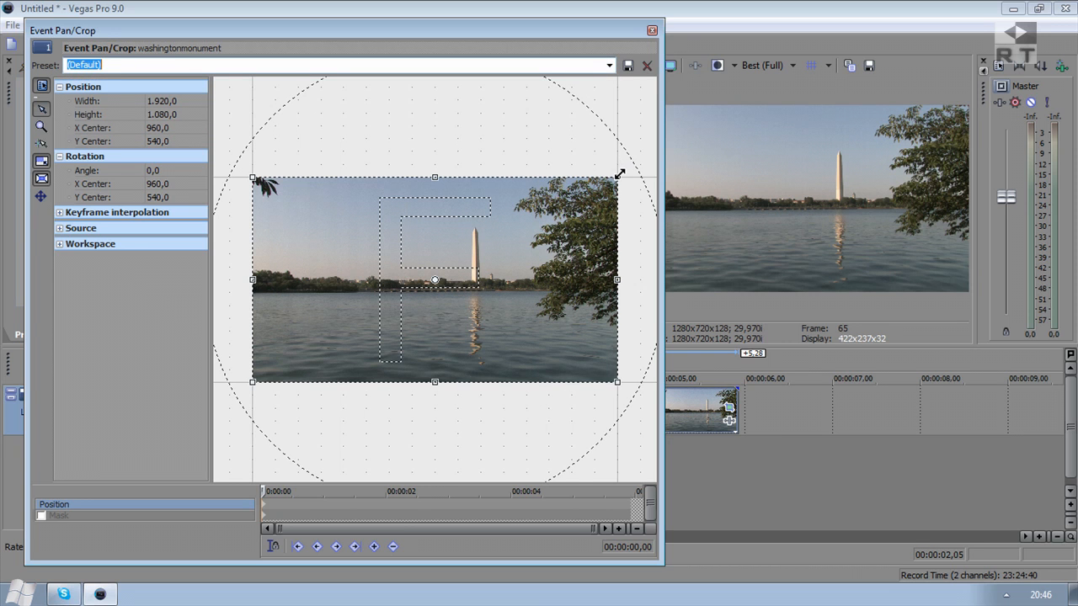
- Shrink the crop frame to about 1,314 × 739 and position it over the image's left part, centred at about X 673, Y 503
left_click_drag(619, 174, 560, 206)
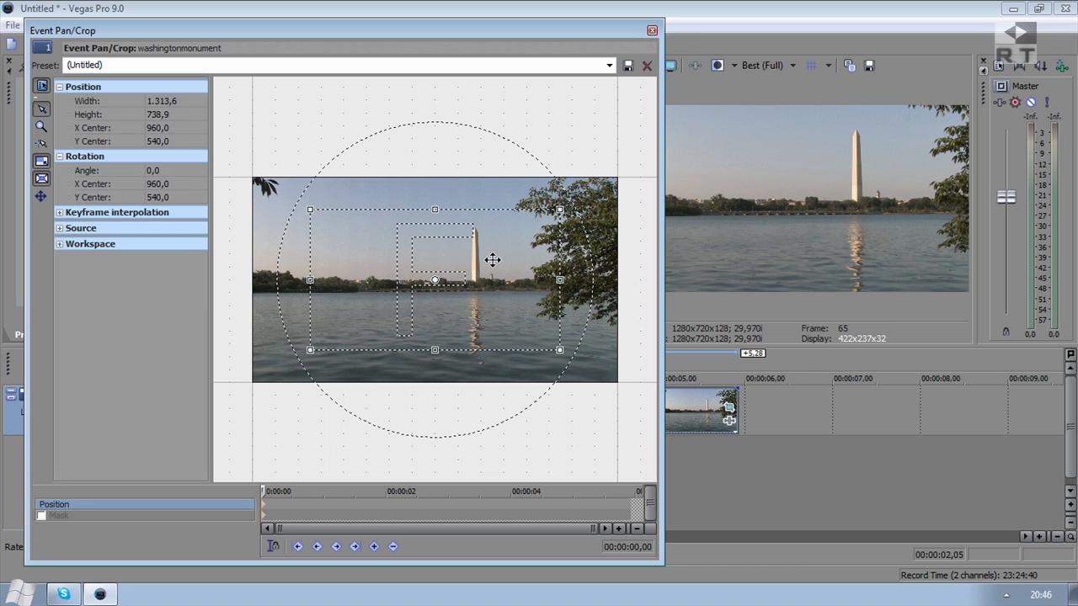
left_click_drag(492, 259, 512, 213)
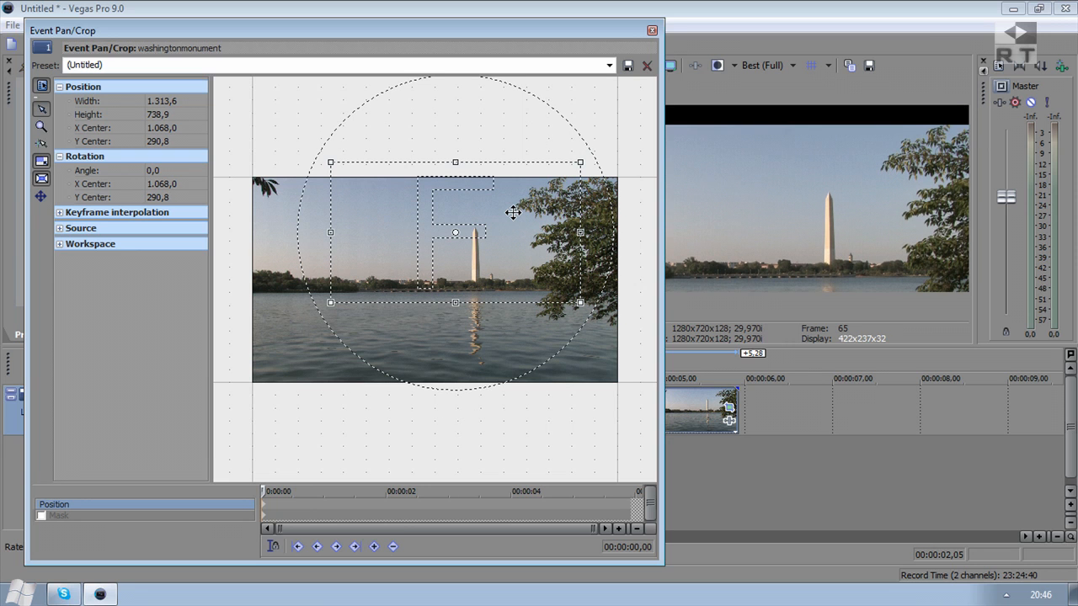
left_click_drag(595, 32, 531, 32)
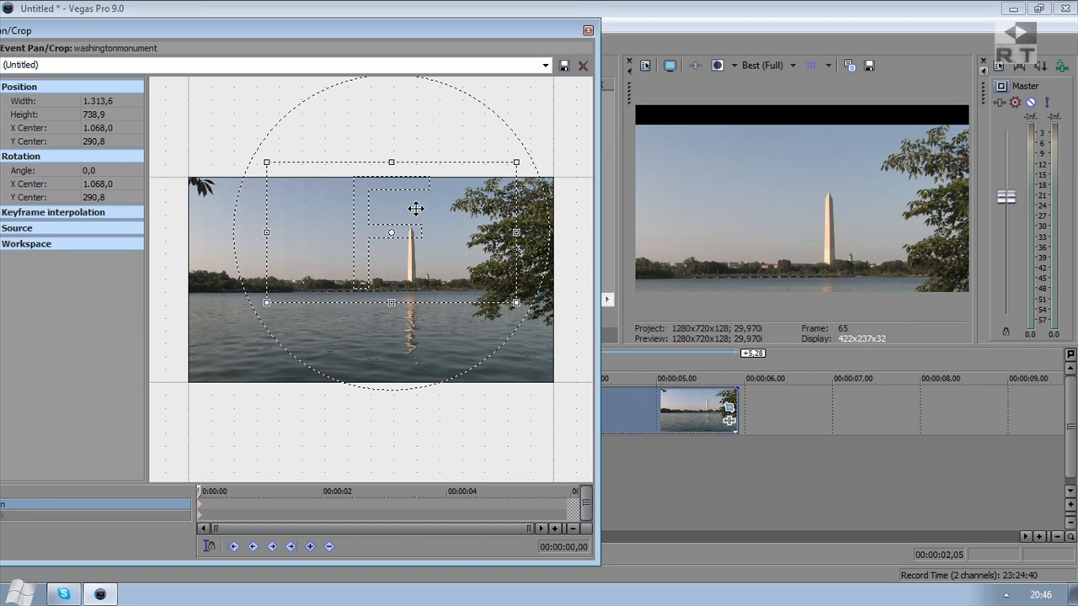
left_click_drag(428, 207, 361, 252)
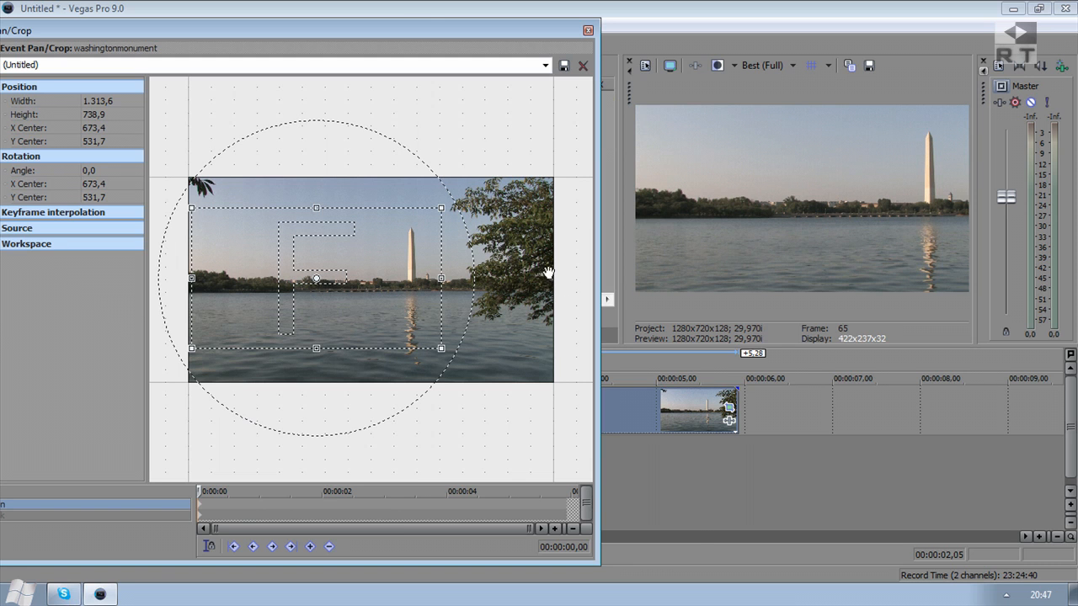
left_click_drag(402, 24, 431, 28)
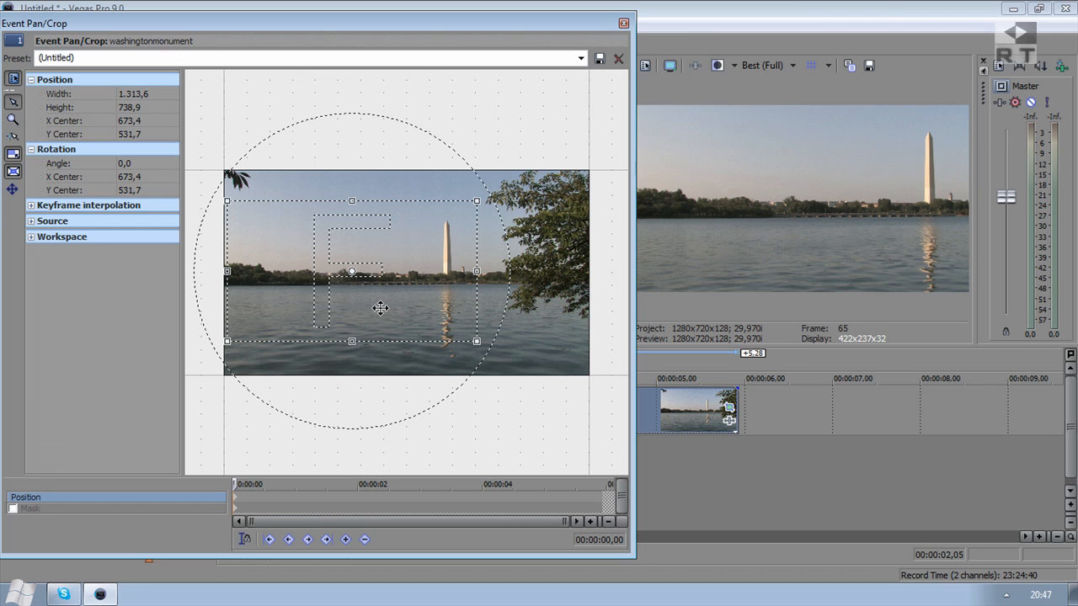
left_click_drag(340, 287, 339, 280)
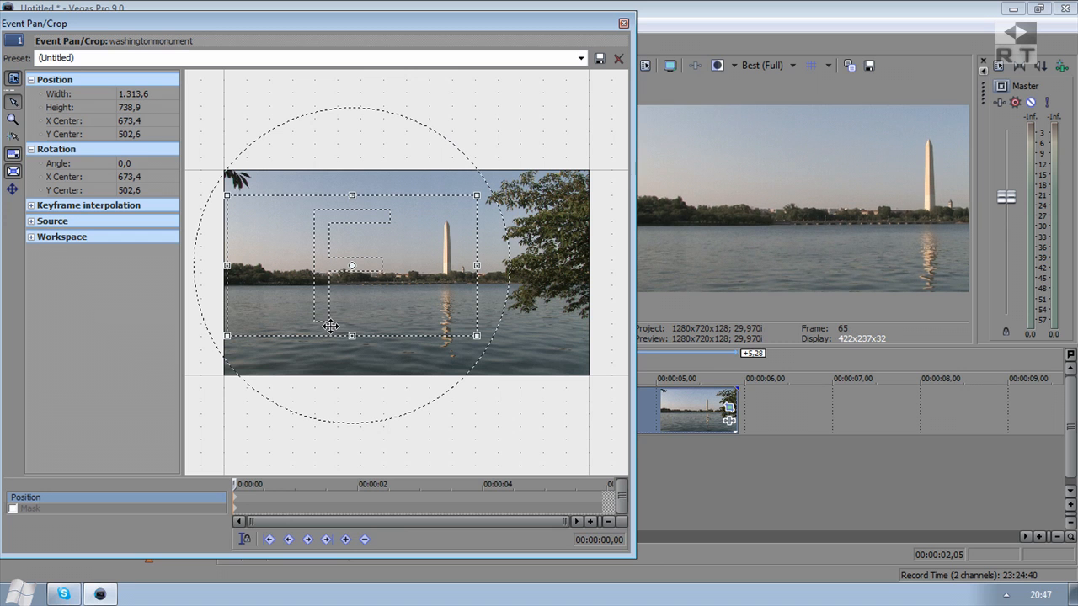
- Create a pan by shifting the crop frame right to about X 1,247, Y 499 at the clip's end, 00:00:05,28
left_click_drag(367, 18, 351, 22)
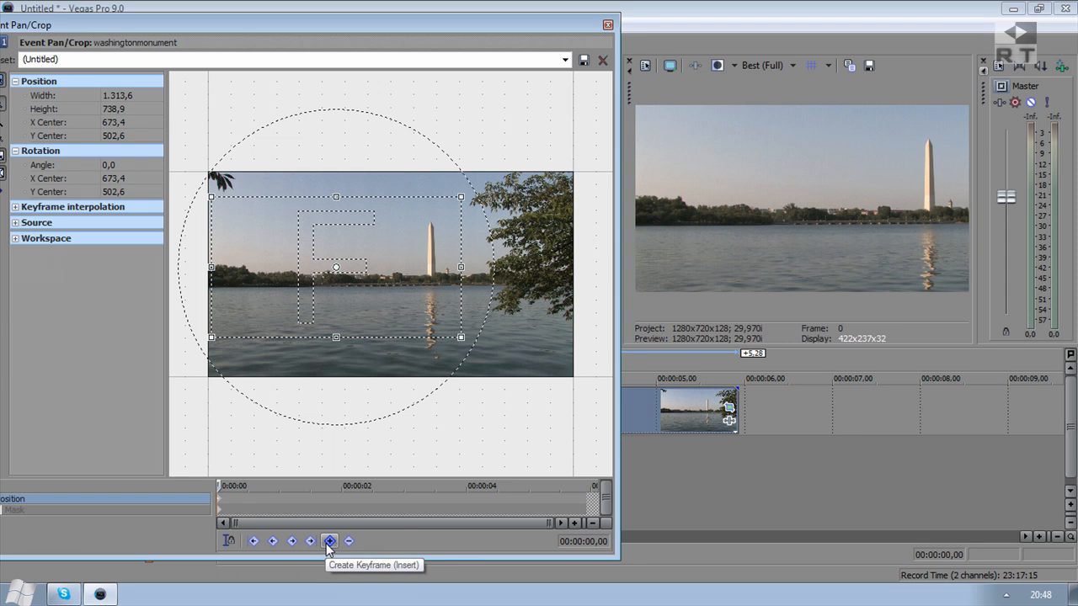
left_click_drag(221, 486, 444, 487)
left_click_drag(550, 489, 605, 491)
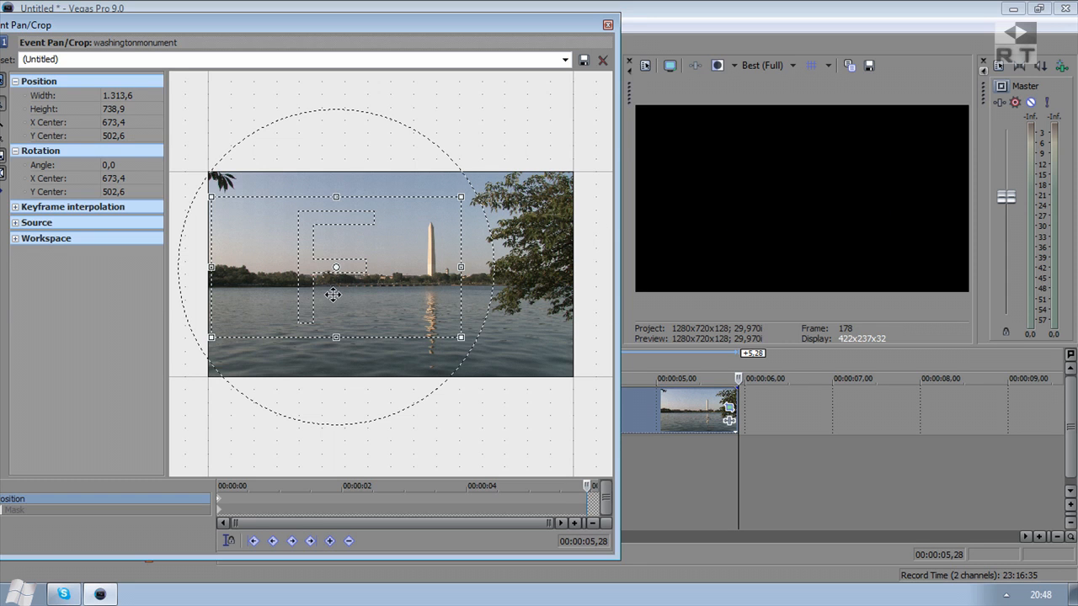
left_click_drag(332, 293, 442, 293)
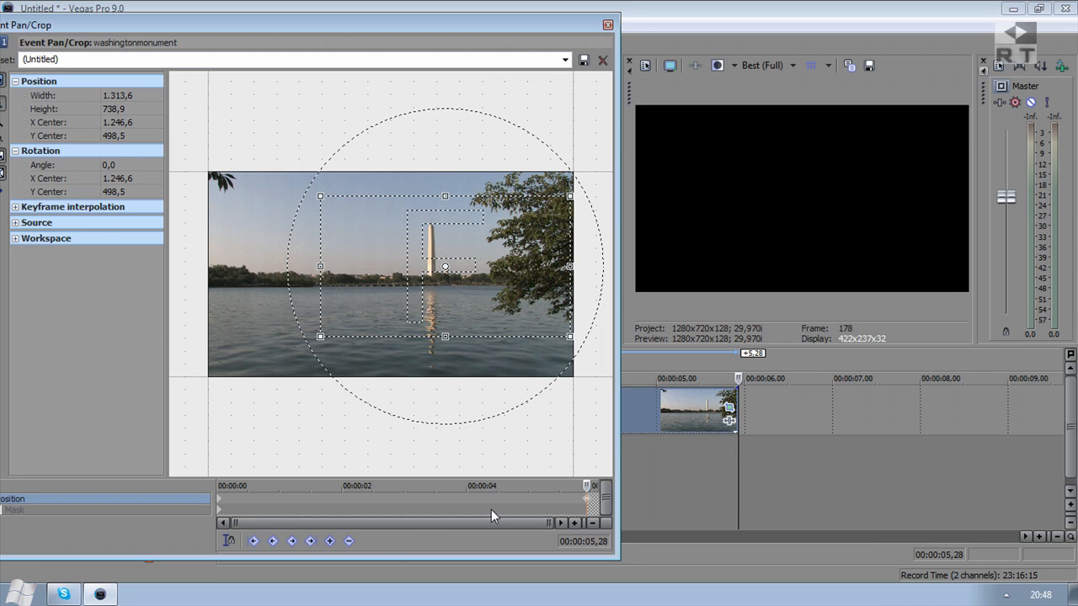
- Scrub back and forth through the clip to review the pan between its two position keyframes
left_click_drag(585, 486, 284, 487)
left_click_drag(359, 494, 225, 495)
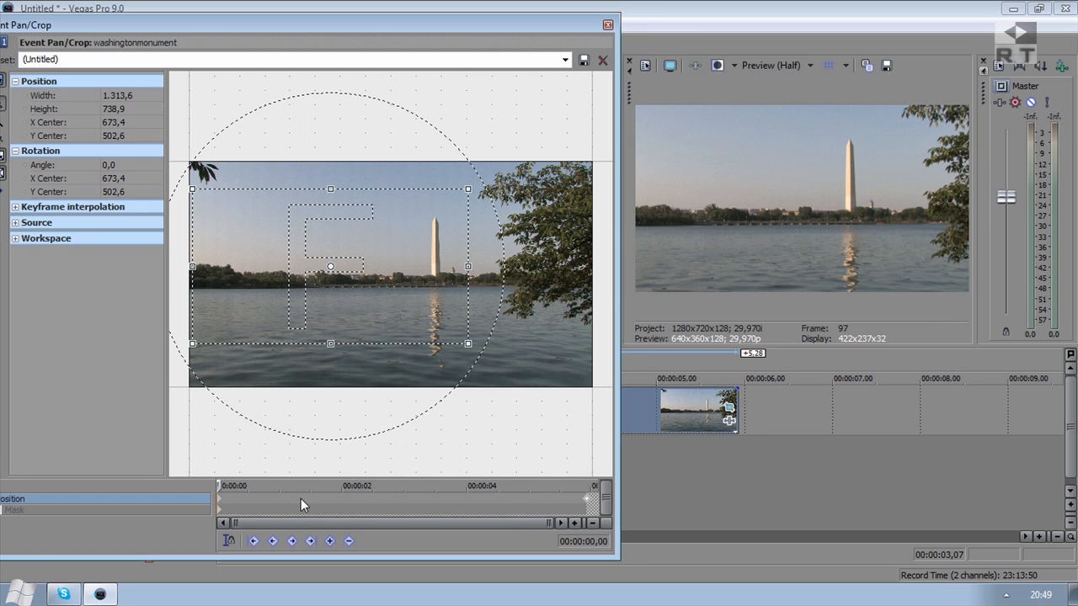
left_click(221, 486)
left_click_drag(219, 486, 592, 491)
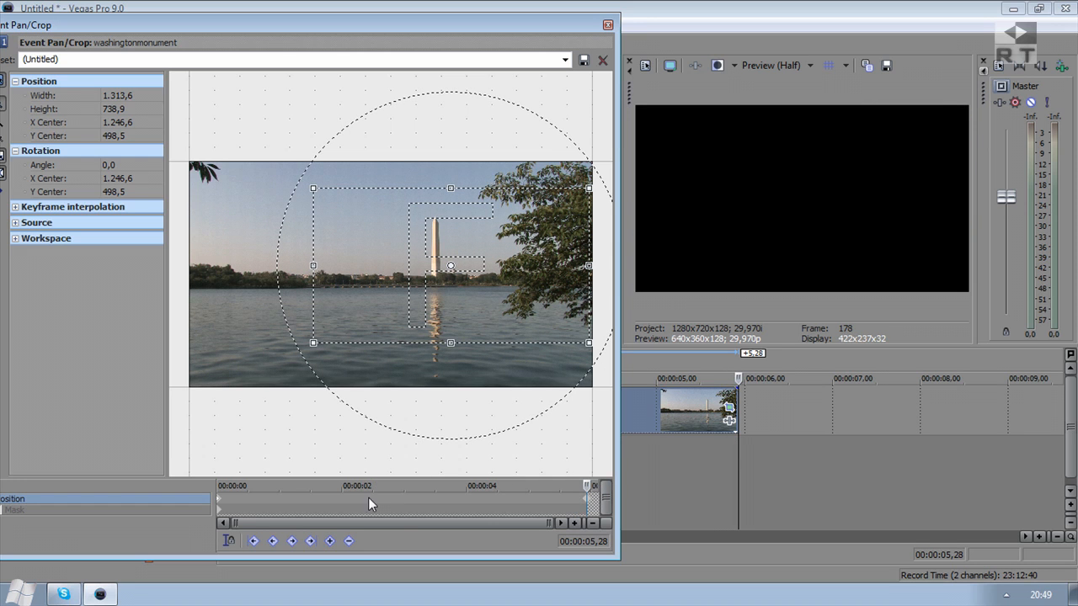
- Set the interpolation of the first and last position keyframes to Smooth, return to the clip's start and close Event Pan/Crop
right_click(221, 503)
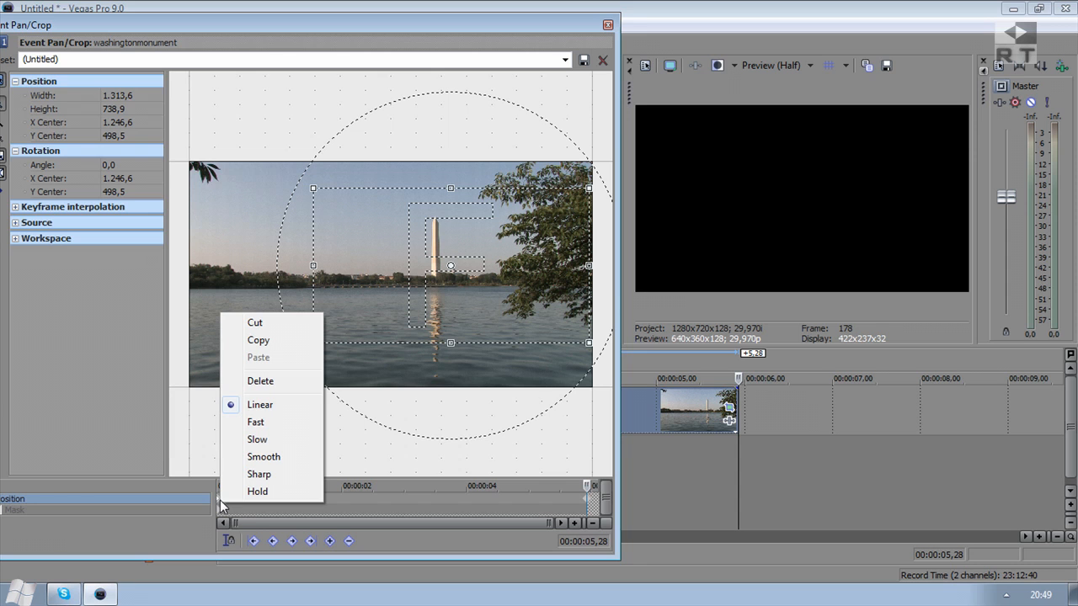
left_click(281, 461)
right_click(587, 498)
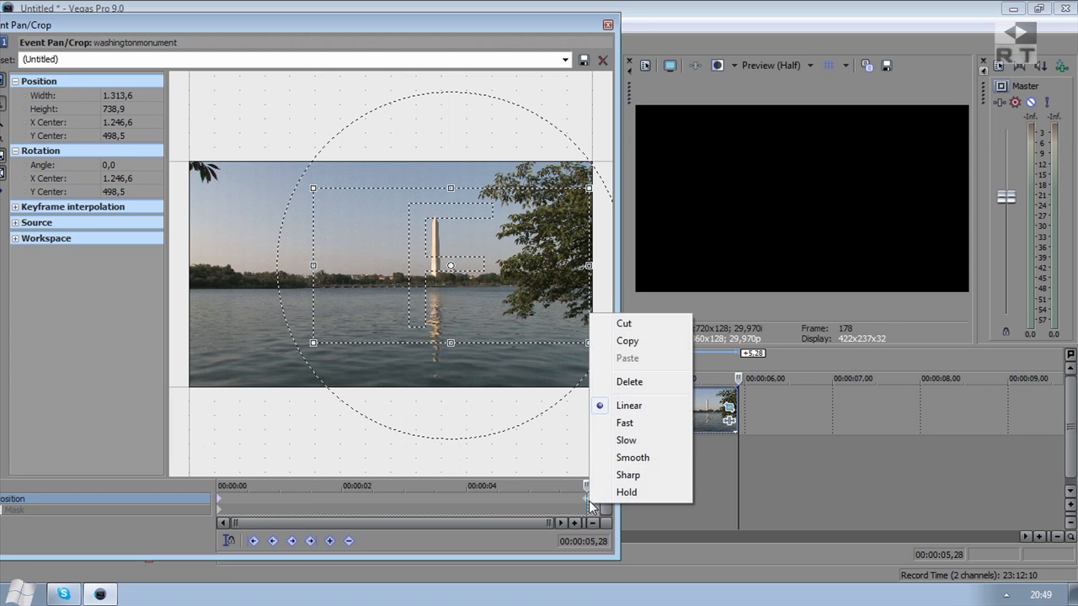
left_click(620, 459)
left_click_drag(590, 486, 212, 490)
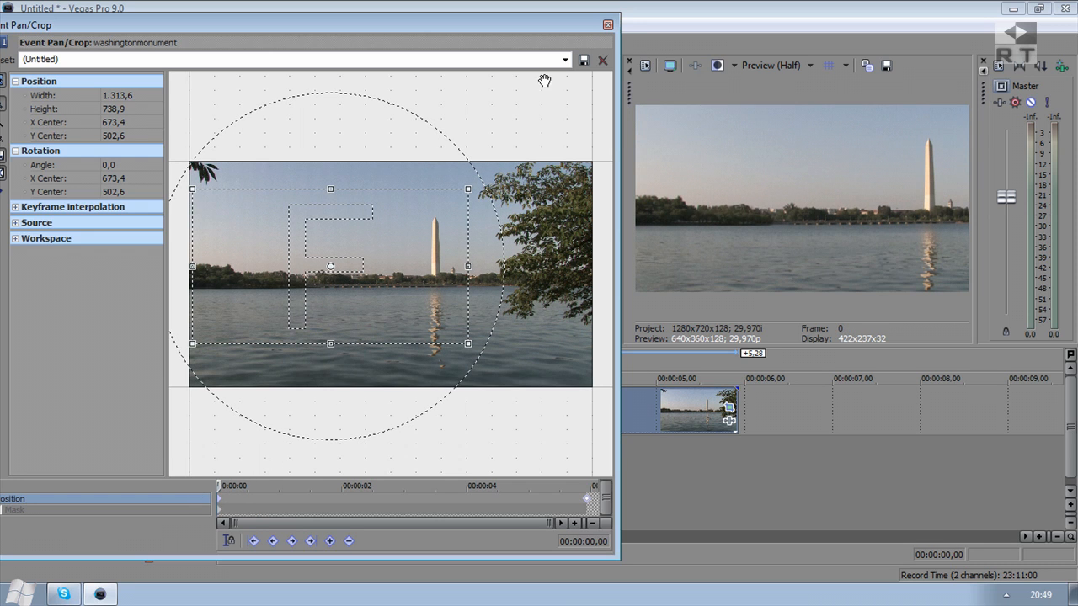
left_click(607, 24)
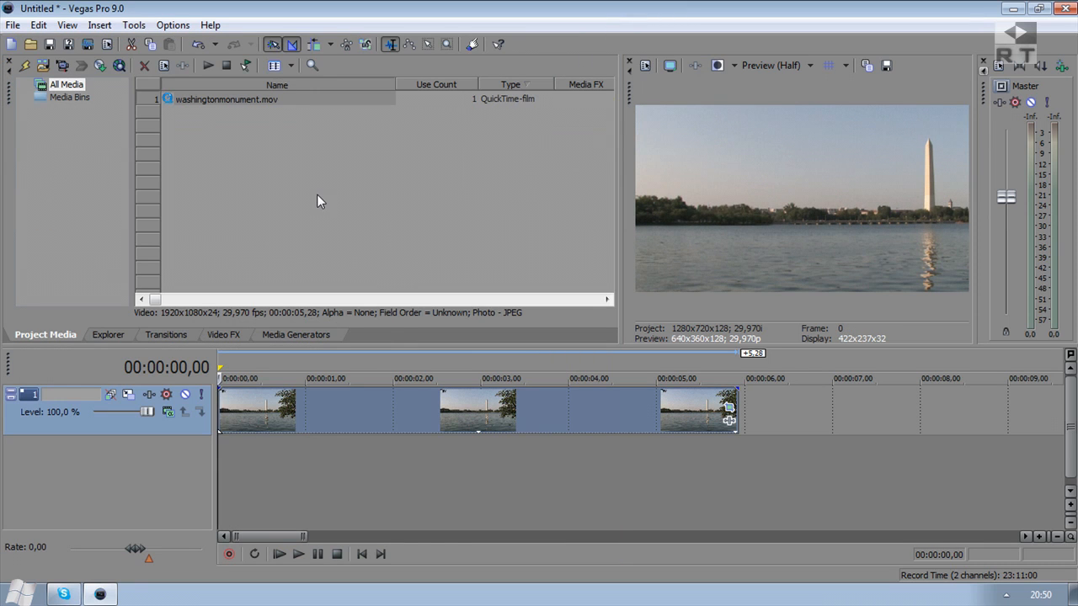
- Set the default interpolation of new video FX keyframes and new video motion keyframes to Smooth in the preferences and apply it
left_click(174, 29)
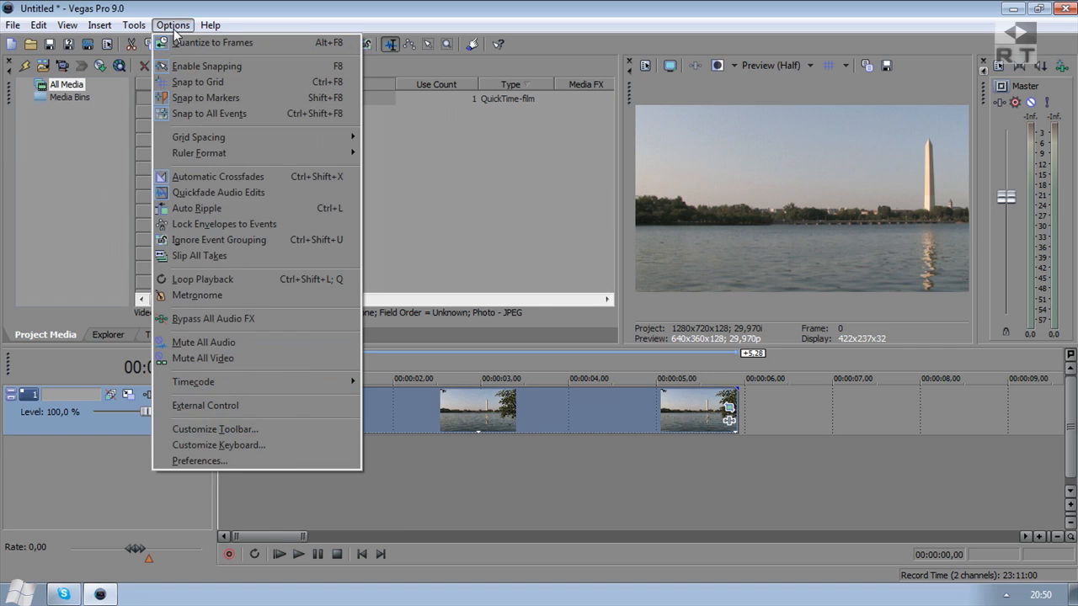
left_click(202, 462)
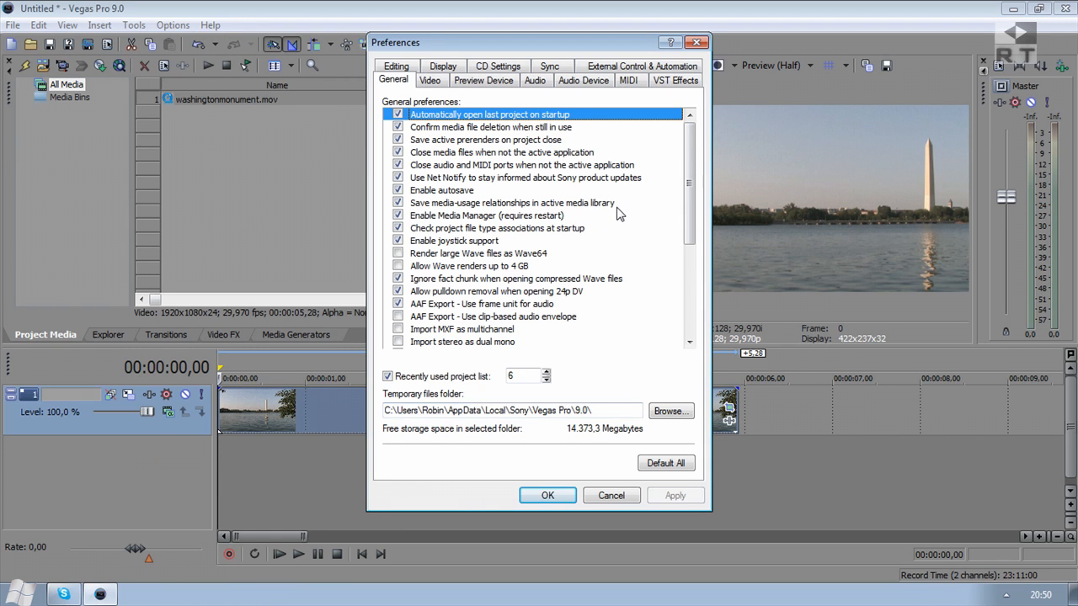
left_click(611, 67)
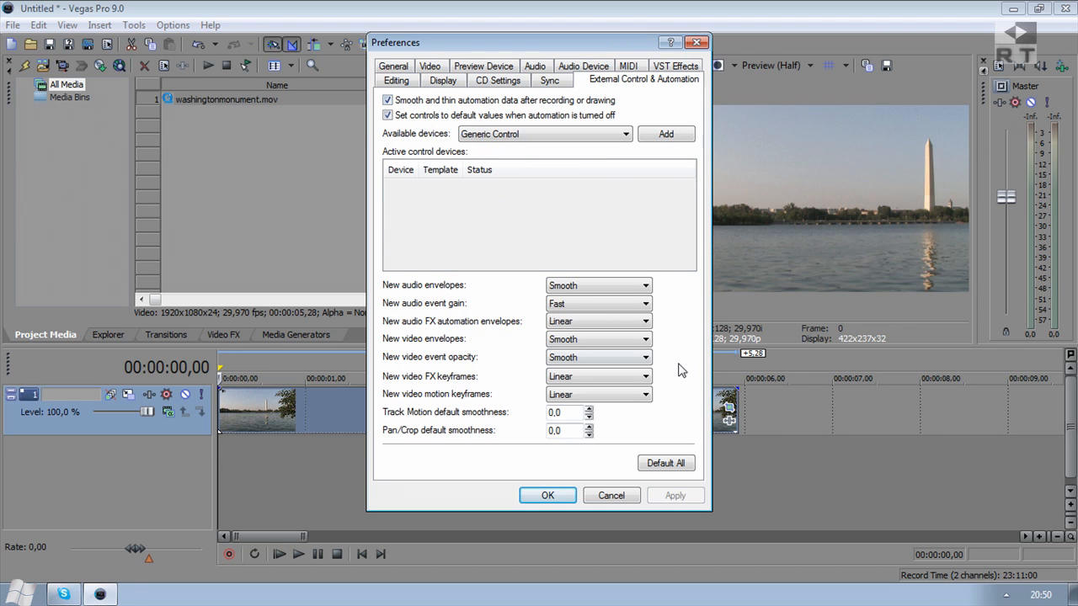
left_click(562, 377)
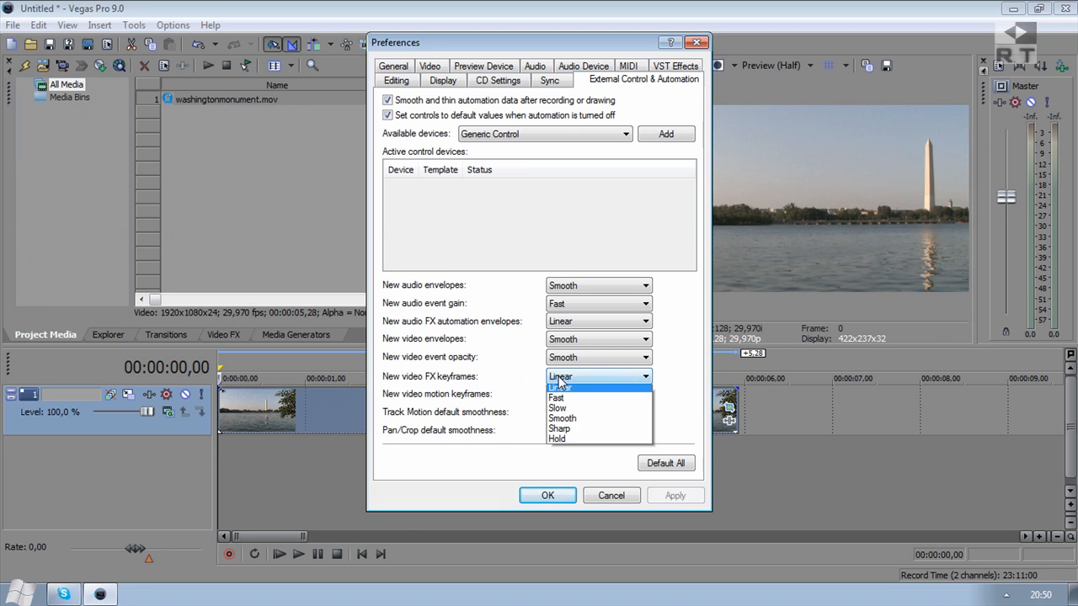
left_click(561, 422)
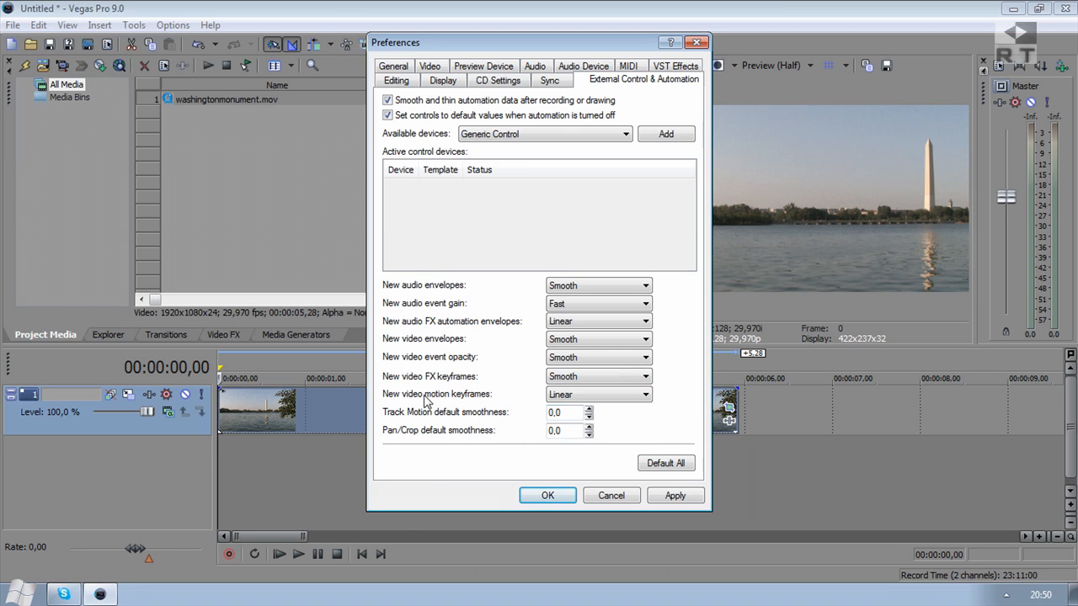
left_click(571, 395)
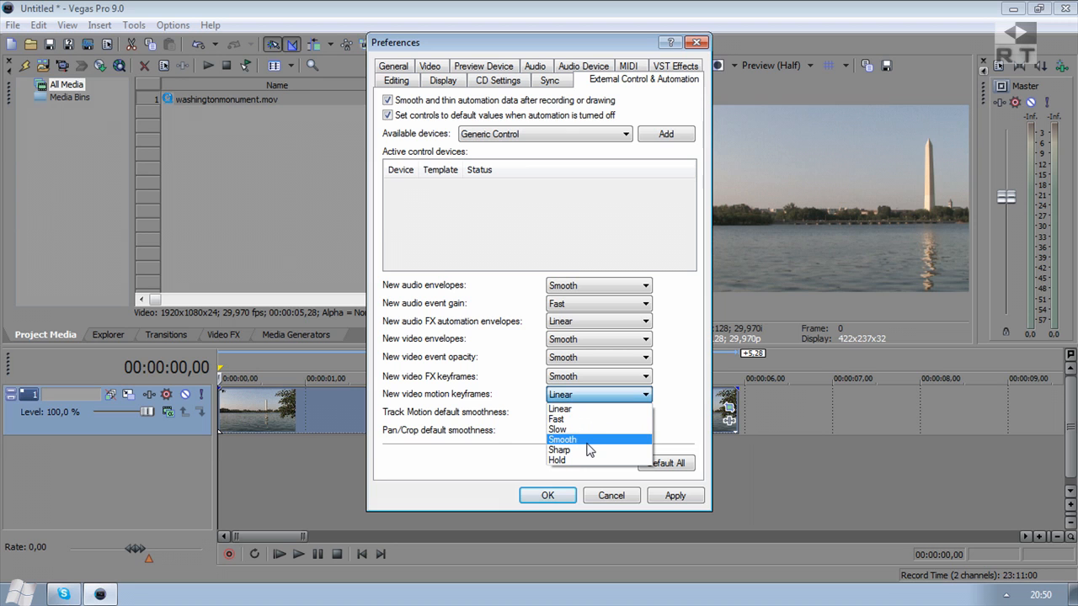
left_click(587, 441)
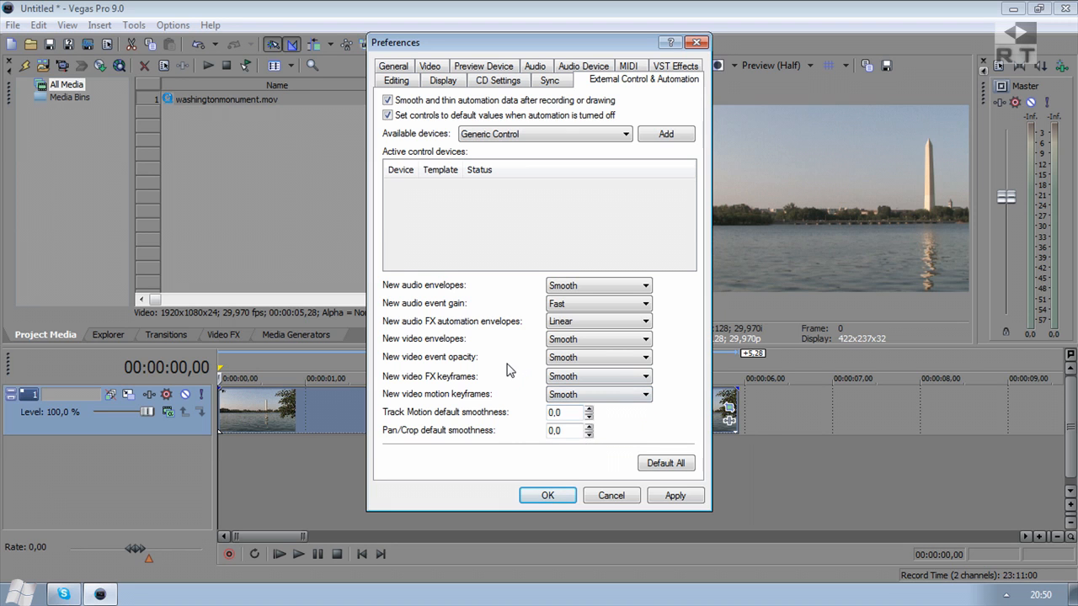
left_click(666, 501)
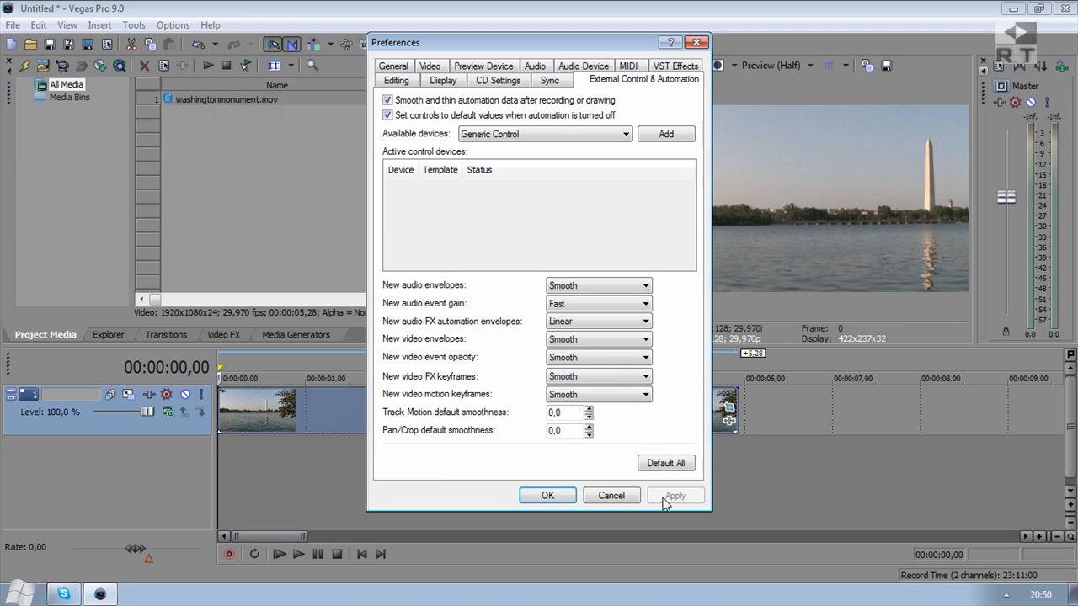
left_click(539, 496)
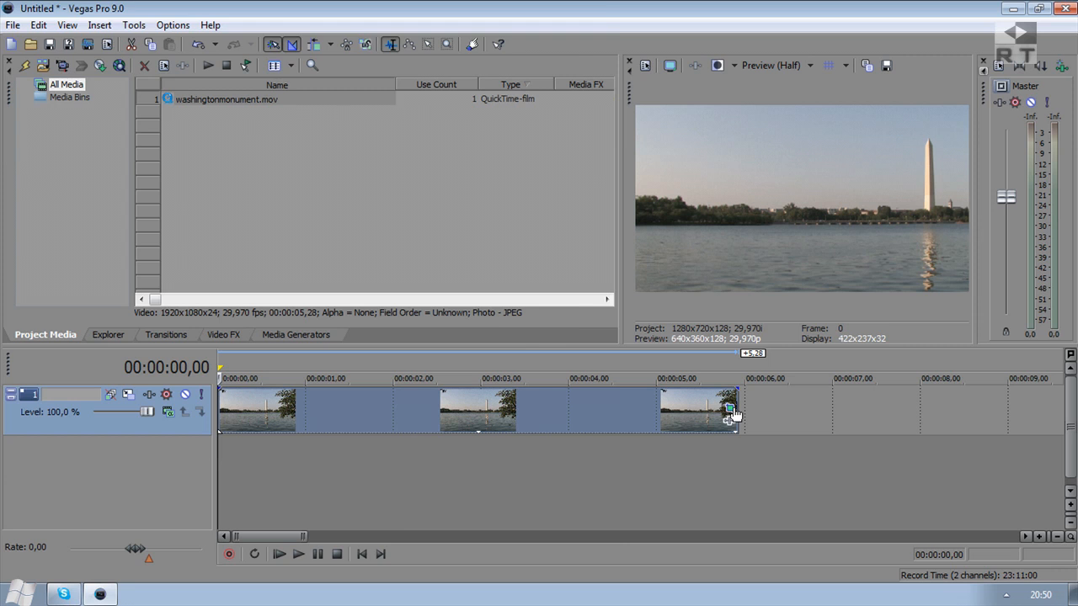
- Replace the clip's last pan/crop keyframe at 00:00:05,28 with a new one, the crop frame shifted right to about X 1,238, Y 510
left_click(729, 408)
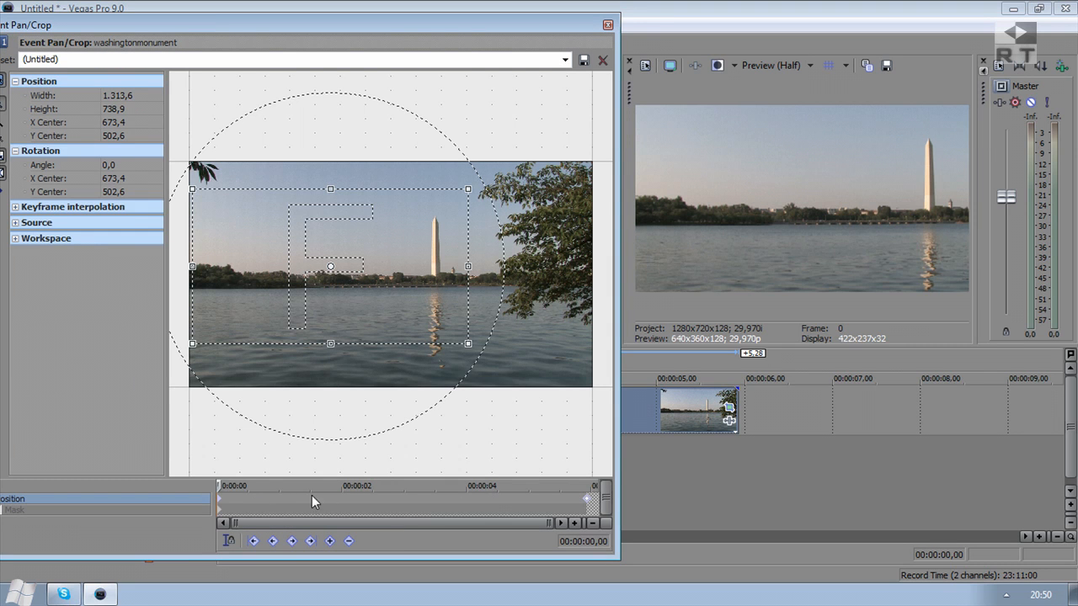
left_click(592, 500)
left_click(348, 541)
left_click_drag(295, 316, 413, 318)
- Choose Smooth interpolation for the new end keyframe, scrub back to 00:00:04,28 and close Event Pan/Crop
right_click(587, 501)
left_click(633, 456)
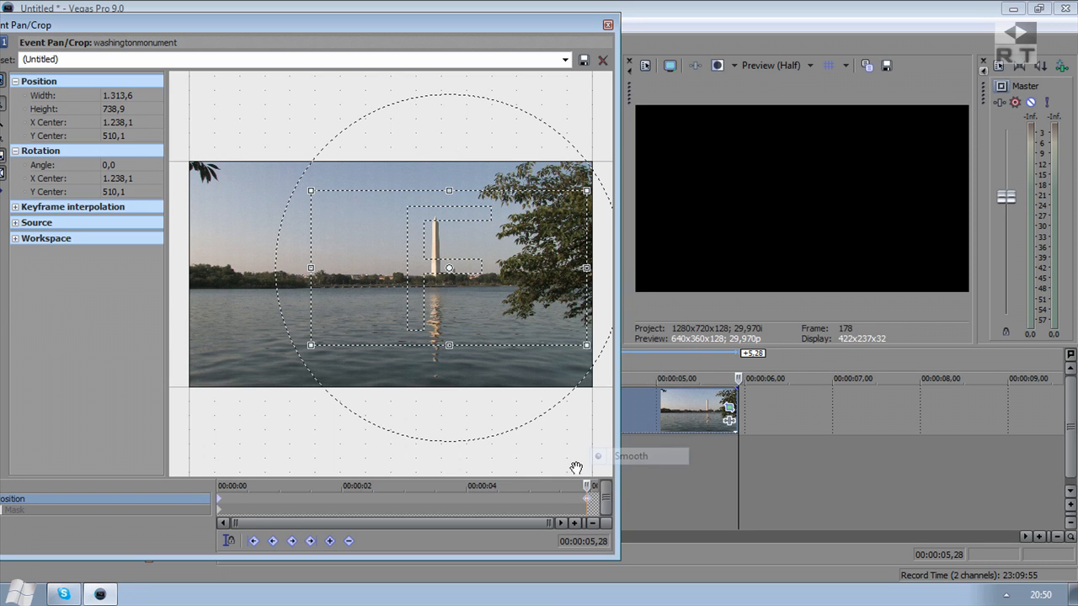
left_click_drag(587, 487, 524, 486)
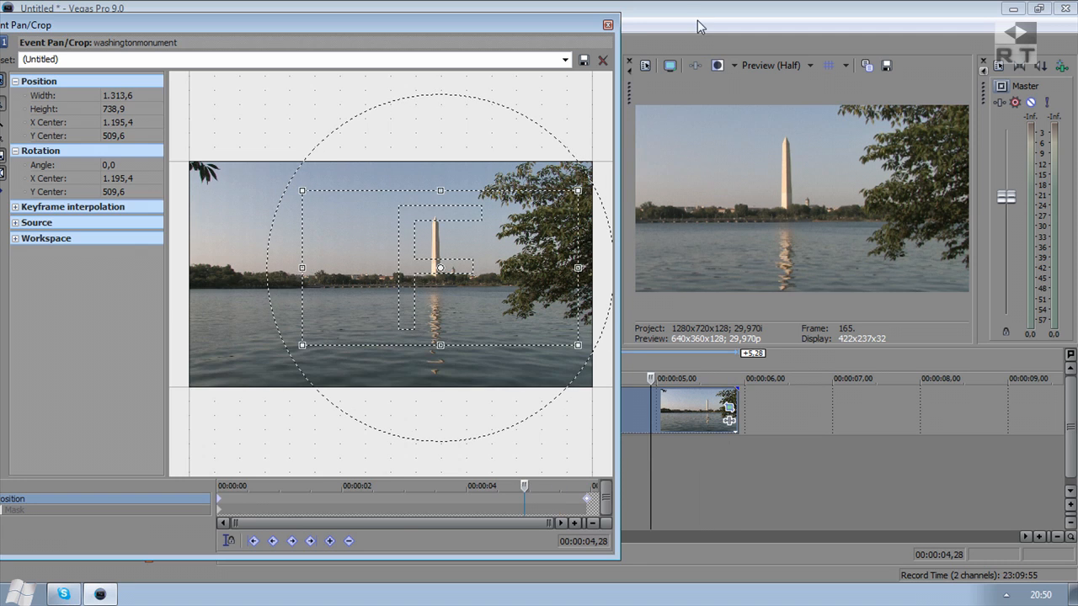
left_click(607, 25)
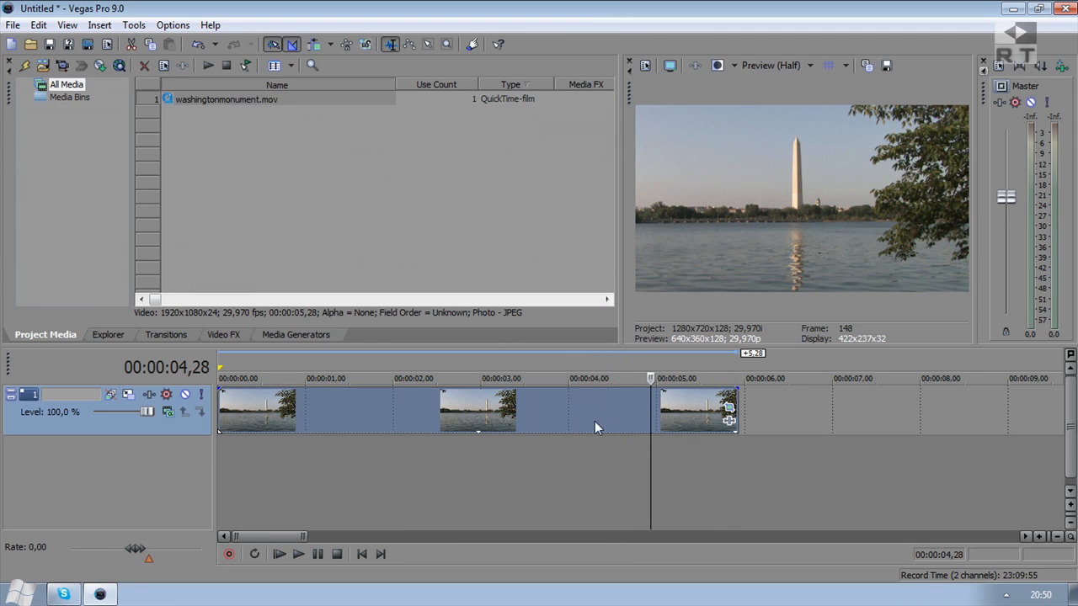